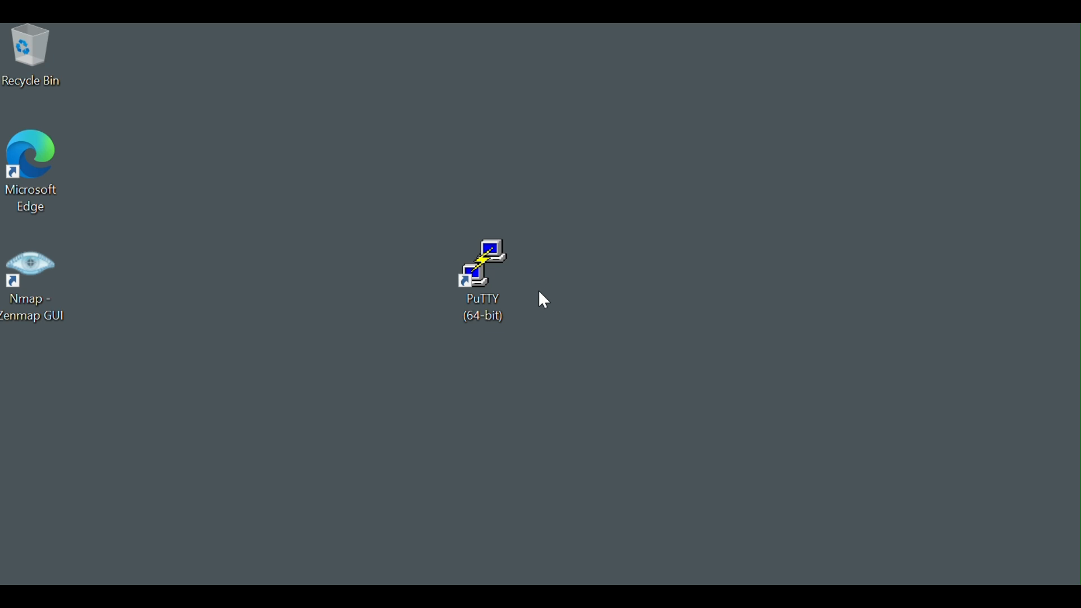
Step: Launch PuTTY (64-bit) from the desktop with administrator rights and approve the User Account Control request
{"action": "right_click", "coordinate": [495, 276]}
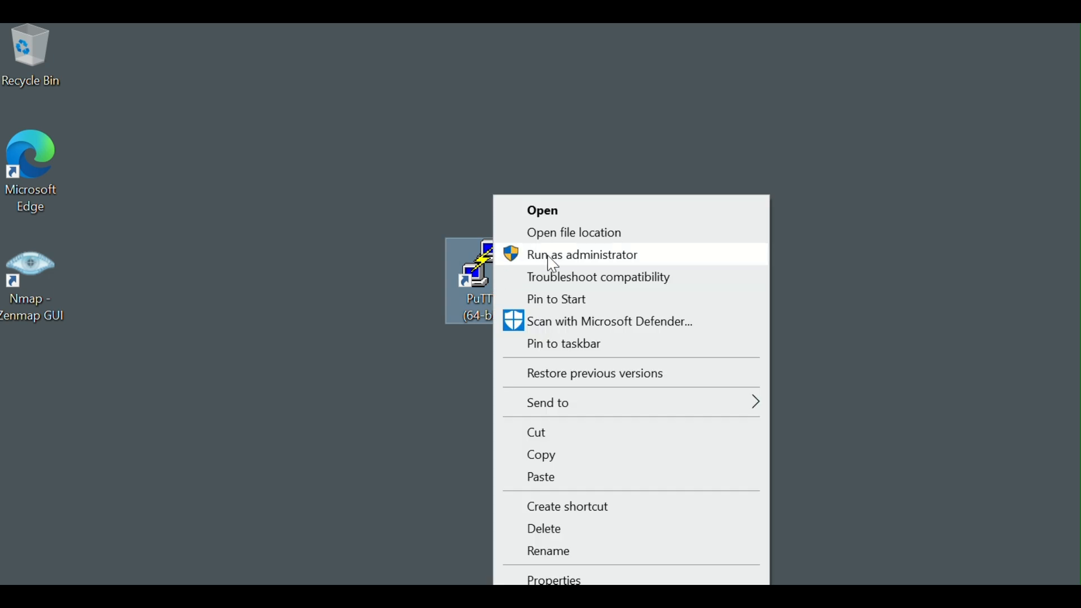
{"action": "left_click", "coordinate": [547, 256]}
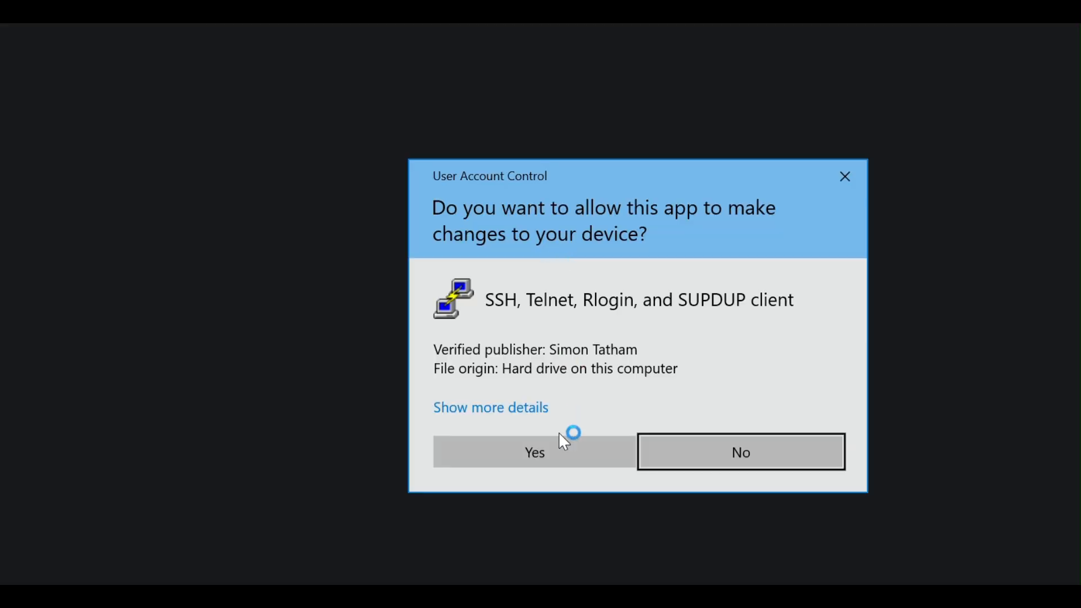
{"action": "left_click", "coordinate": [563, 450]}
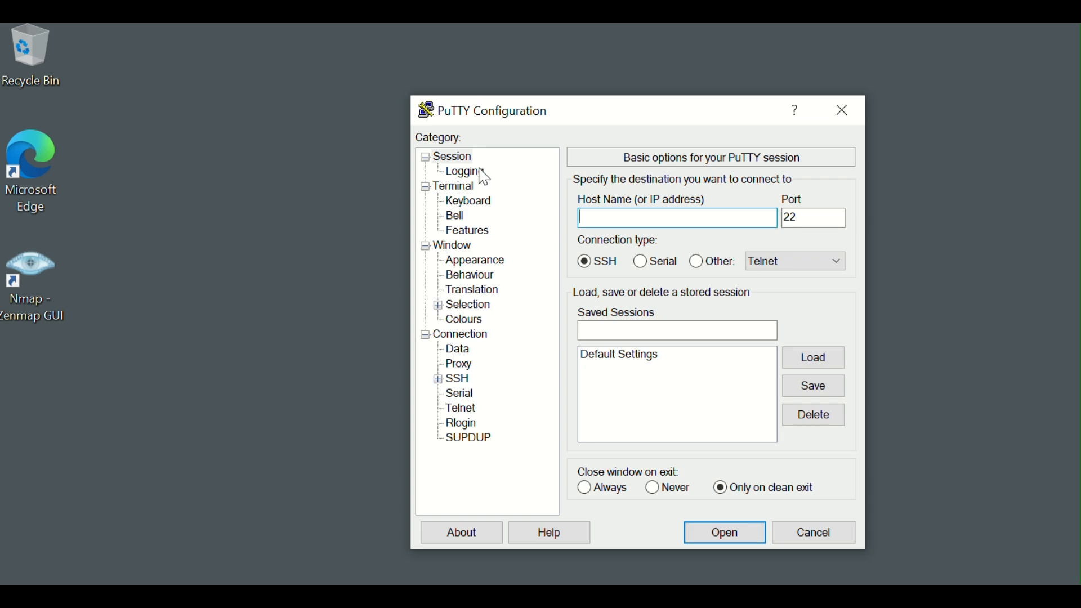
Step: Show PuTTY's session logging options and open the file browser for choosing the log file name
{"action": "left_click", "coordinate": [481, 172]}
{"action": "left_click", "coordinate": [815, 277]}
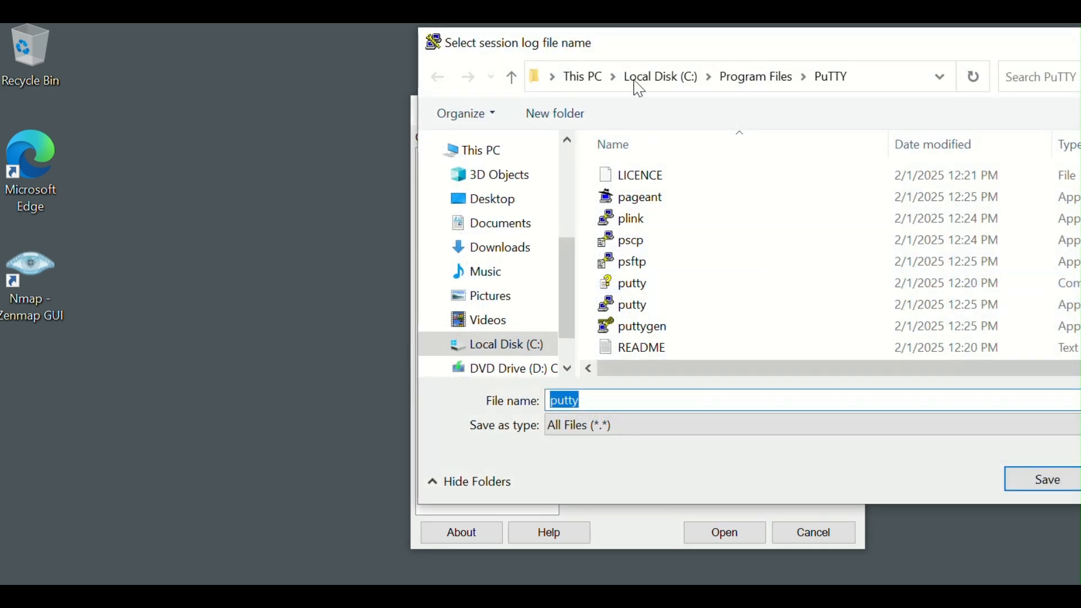
{"action": "left_click_drag", "start_coordinate": [637, 48], "coordinate": [423, 52]}
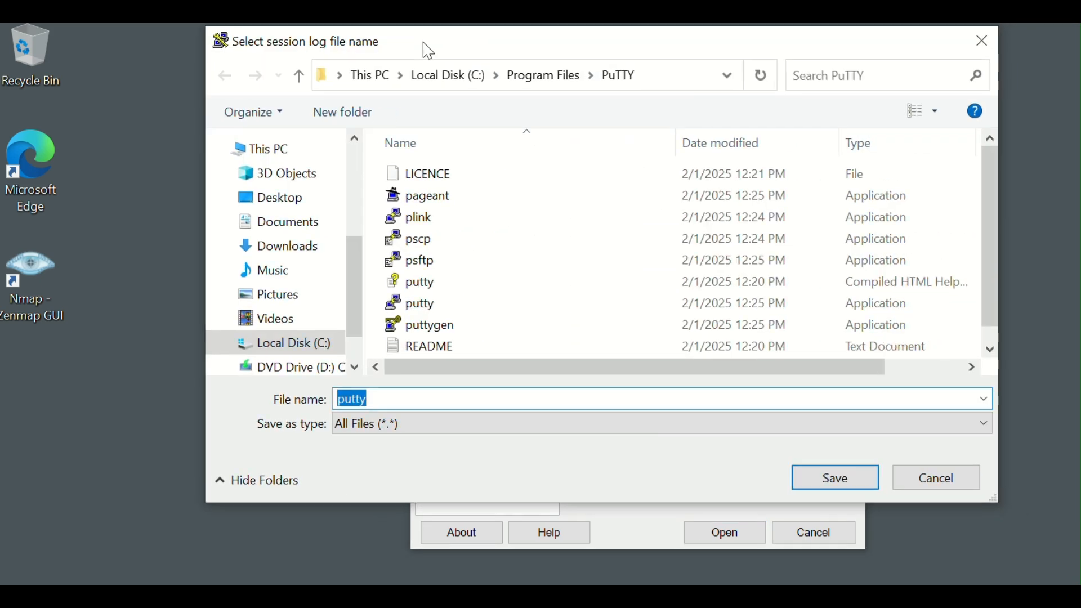
Step: Browse to the C:\Windows\System32 folder in the log file selection dialog
{"action": "left_click", "coordinate": [315, 346]}
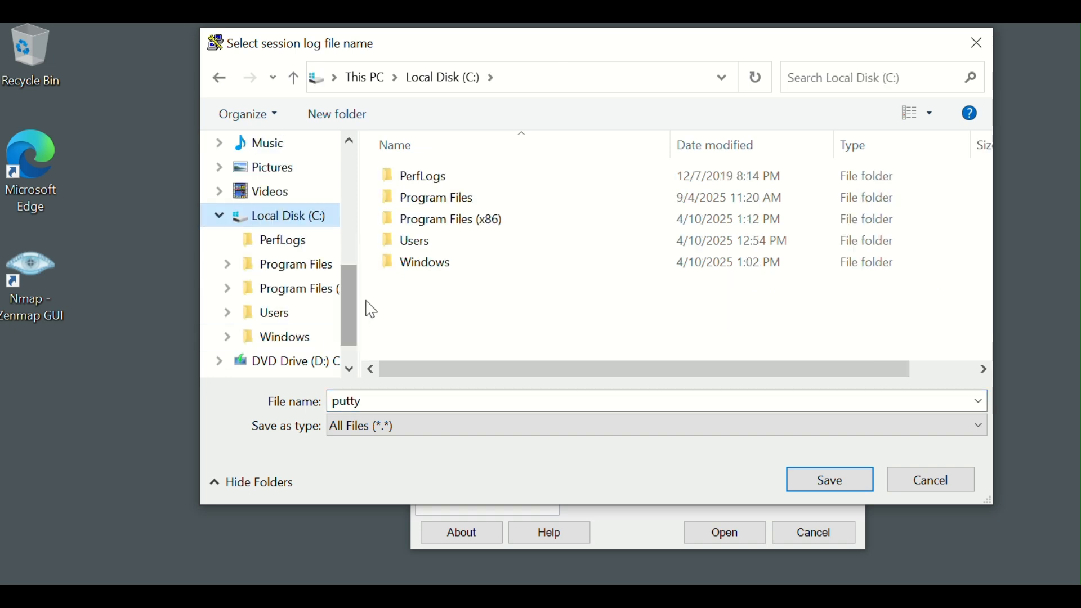
{"action": "double_click", "coordinate": [405, 273]}
{"action": "scroll", "coordinate": [419, 302], "scroll_direction": "down", "scroll_amount": 1}
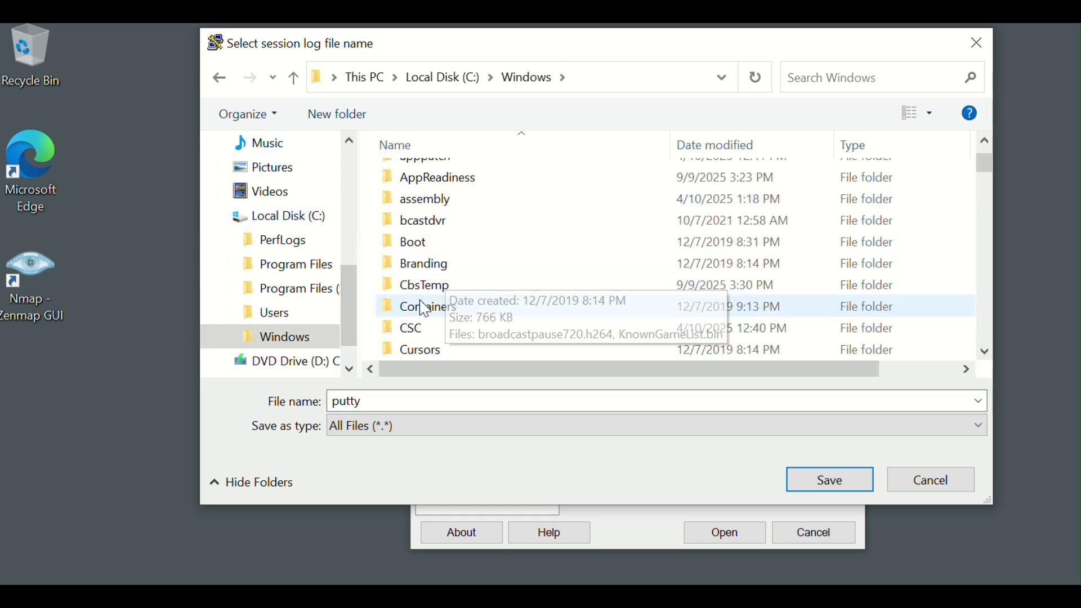
{"action": "key", "text": "s"}
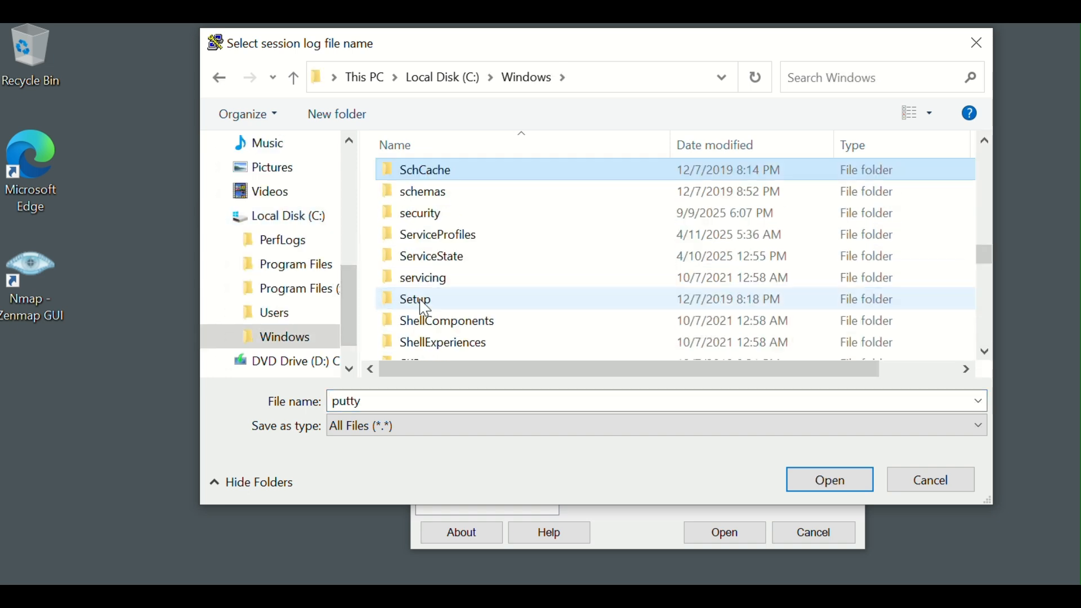
{"action": "key", "text": "y"}
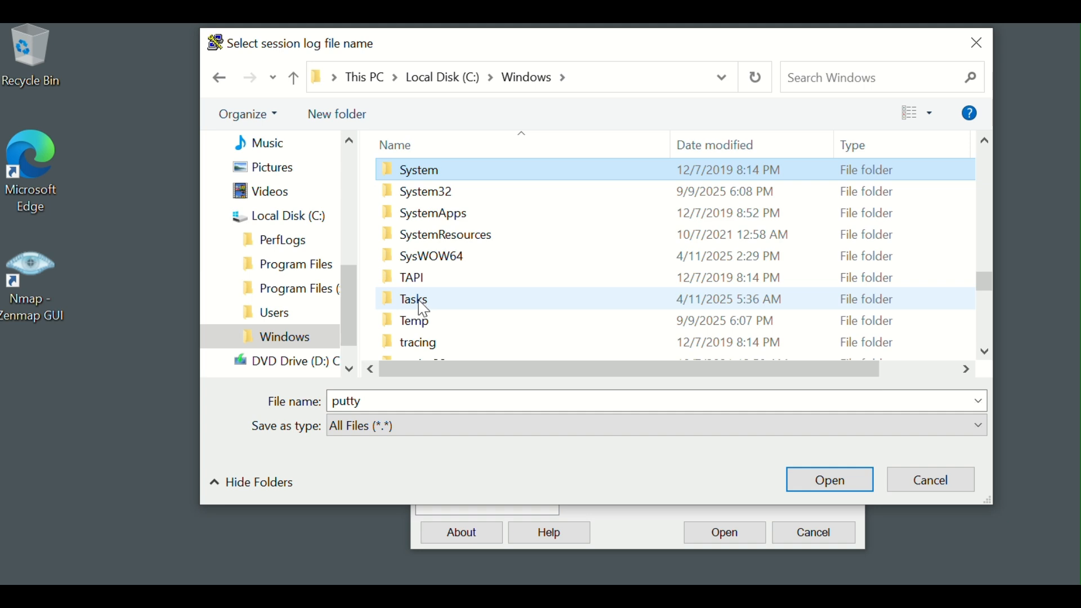
{"action": "double_click", "coordinate": [490, 195]}
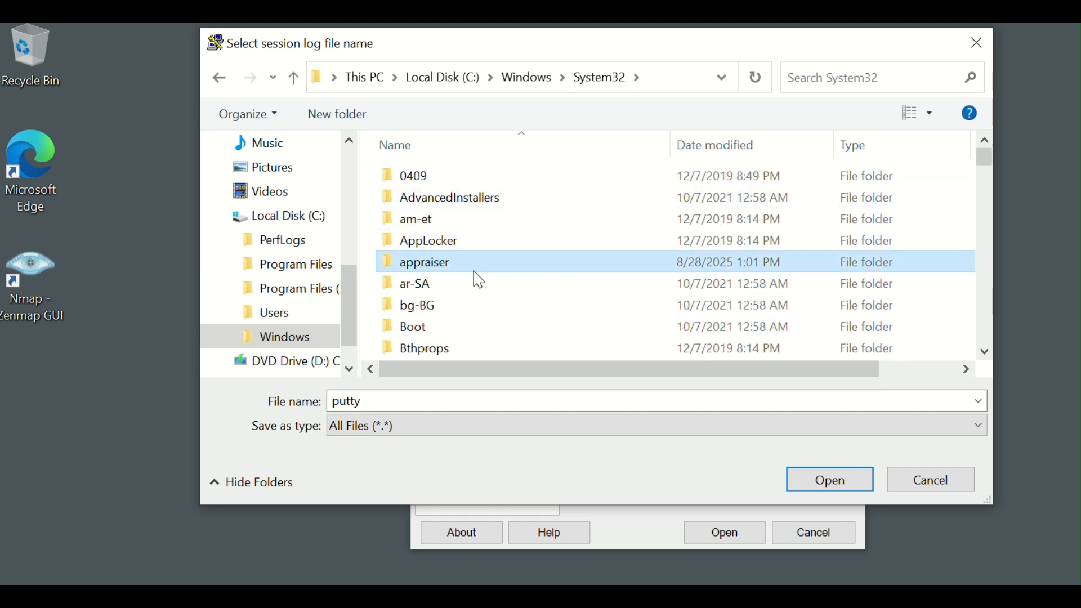
Step: Open the WindowsPowerShell\v1.0 folder inside System32
{"action": "type", "text": "win"}
{"action": "left_click", "coordinate": [478, 280]}
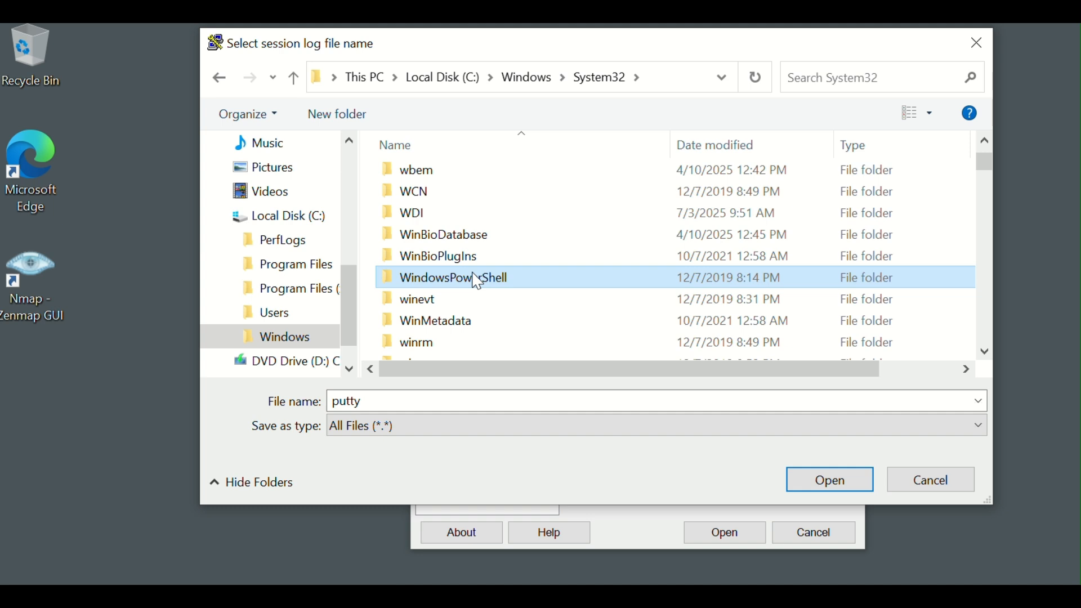
{"action": "double_click", "coordinate": [478, 280]}
{"action": "double_click", "coordinate": [441, 179]}
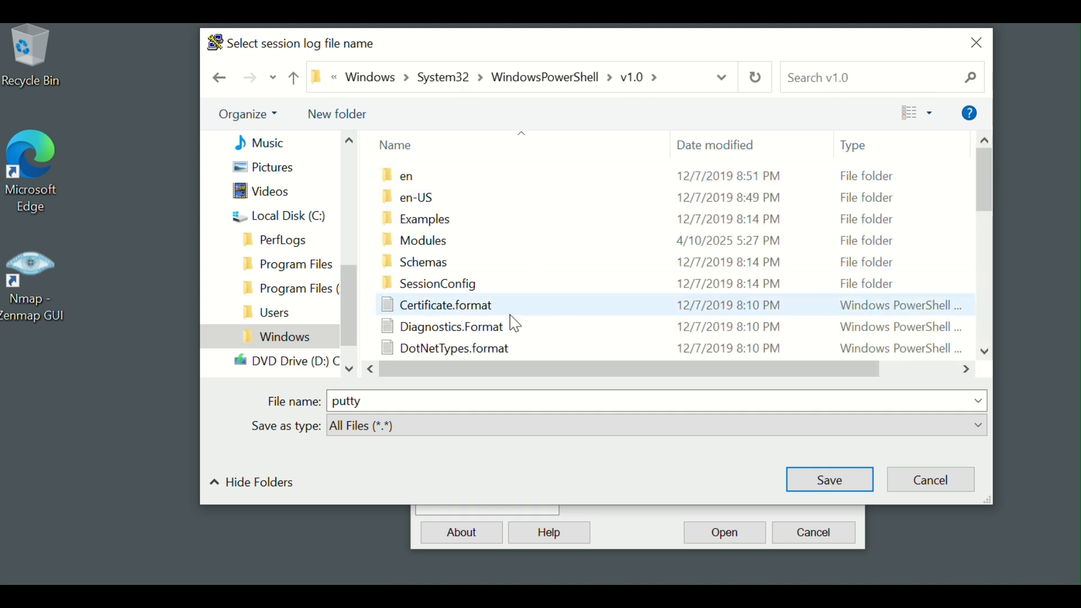
Step: Run the powershell application in the v1.0 folder as administrator from within the file dialog
{"action": "scroll", "coordinate": [523, 323], "scroll_direction": "down", "scroll_amount": 3}
{"action": "left_click", "coordinate": [457, 288]}
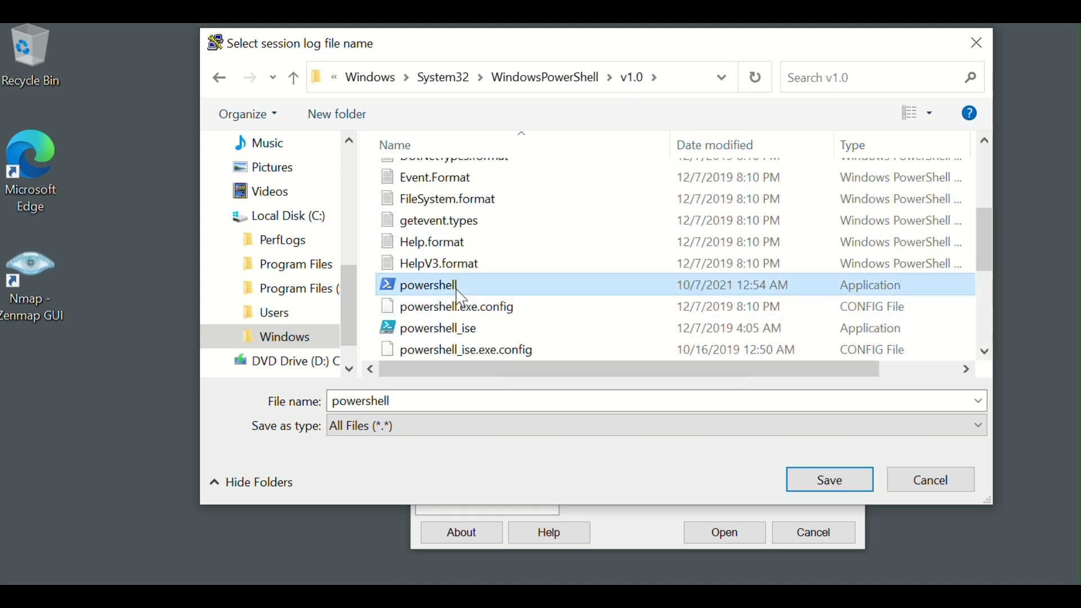
{"action": "right_click", "coordinate": [461, 299]}
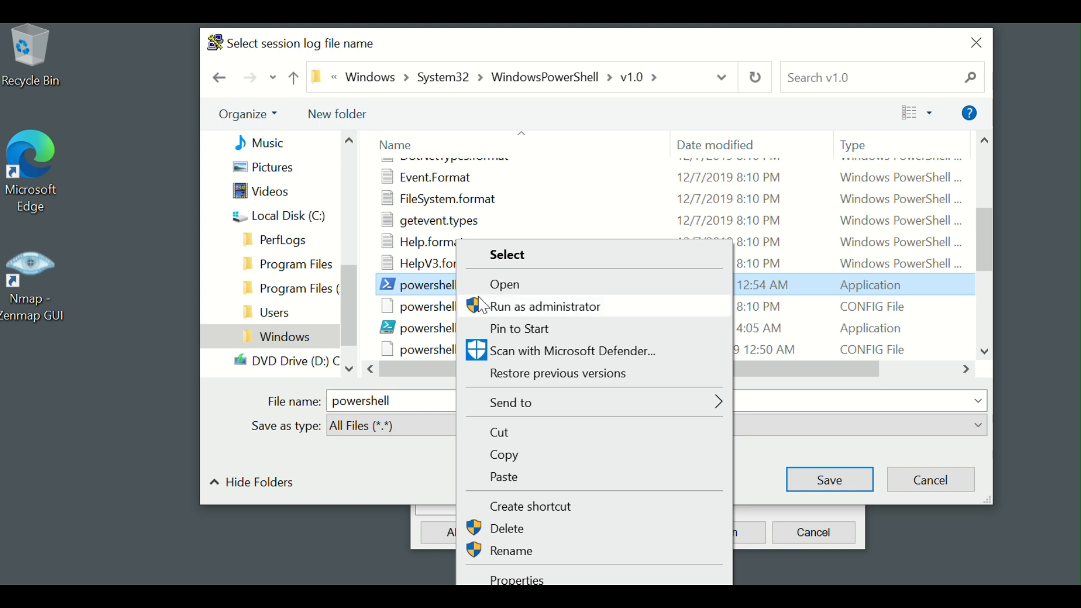
{"action": "left_click", "coordinate": [483, 305]}
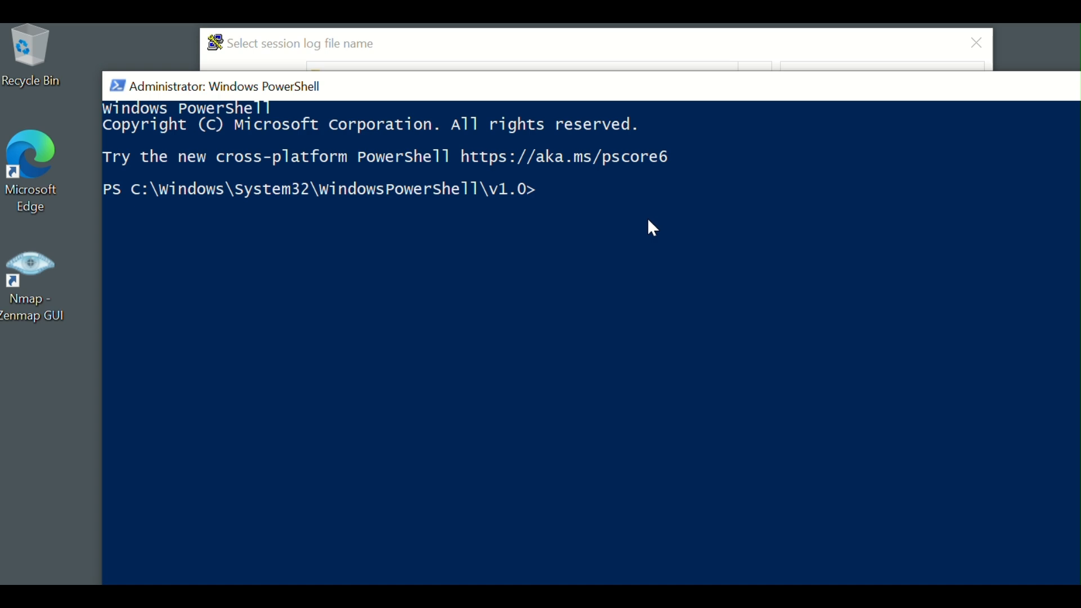
Step: Enter the command "net user" at the administrator PowerShell prompt
{"action": "type", "text": "net user"}
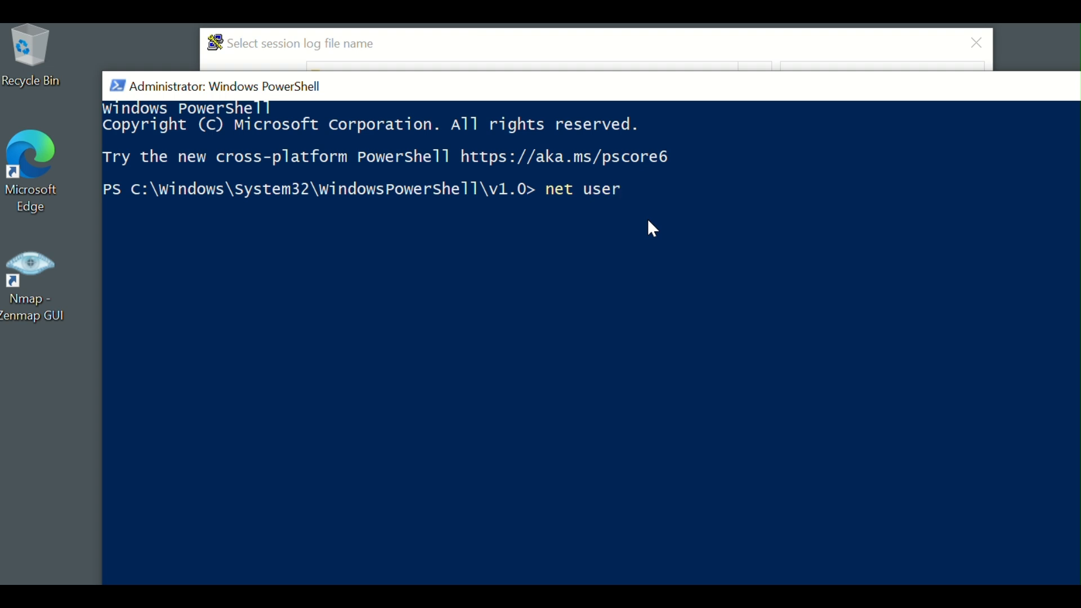
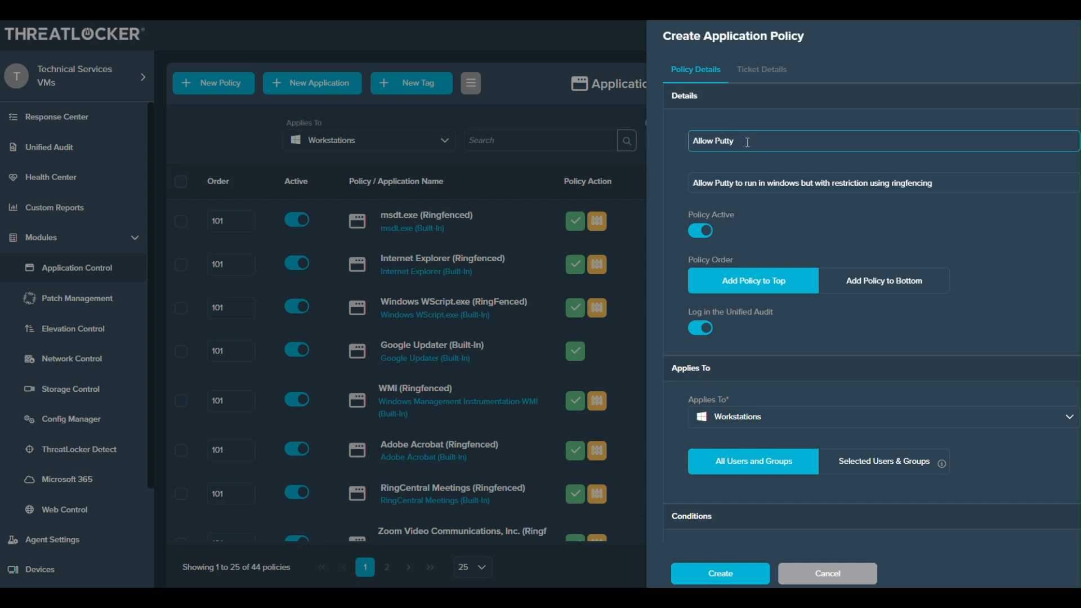
Step: Set the action of the Allow Putty application policy for Workstations to Permit with Ringfence
{"action": "scroll", "coordinate": [732, 169], "scroll_direction": "down", "scroll_amount": 1}
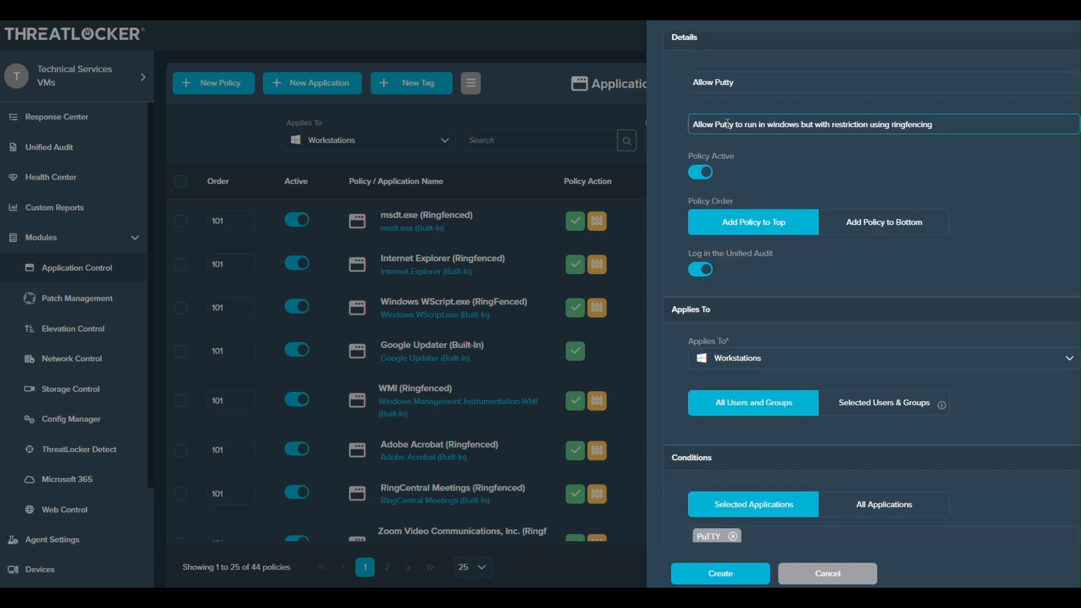
{"action": "scroll", "coordinate": [731, 190], "scroll_direction": "down", "scroll_amount": 1}
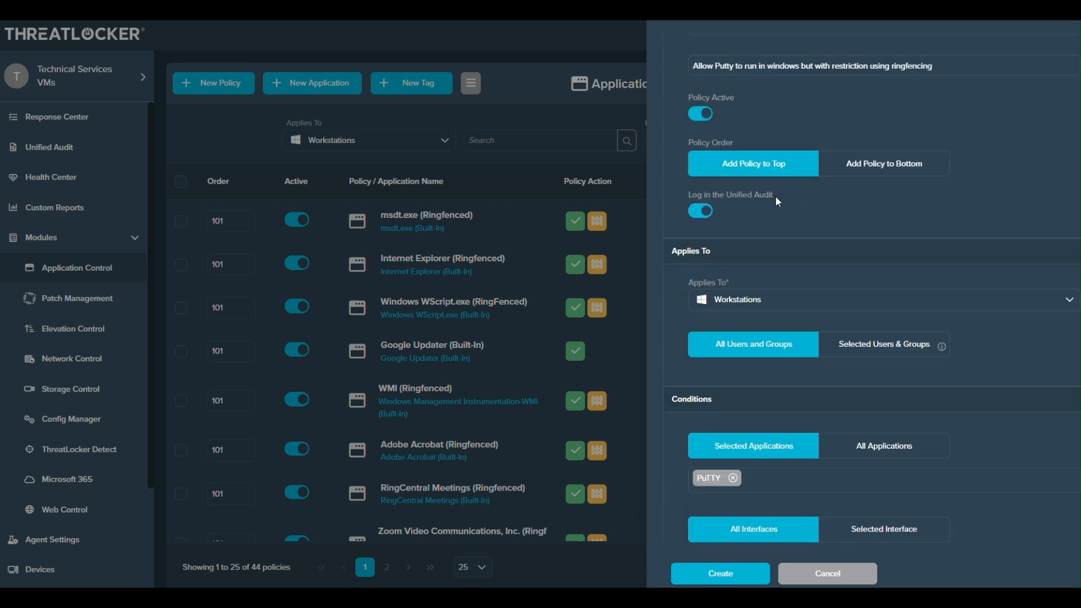
{"action": "scroll", "coordinate": [728, 175], "scroll_direction": "down", "scroll_amount": 1}
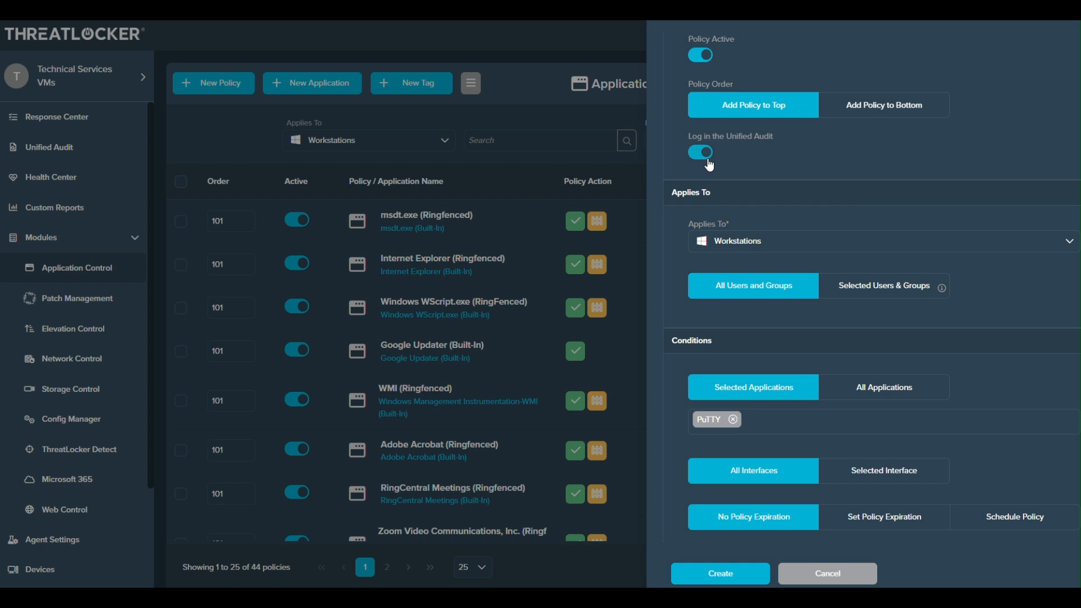
{"action": "scroll", "coordinate": [834, 212], "scroll_direction": "down", "scroll_amount": 1}
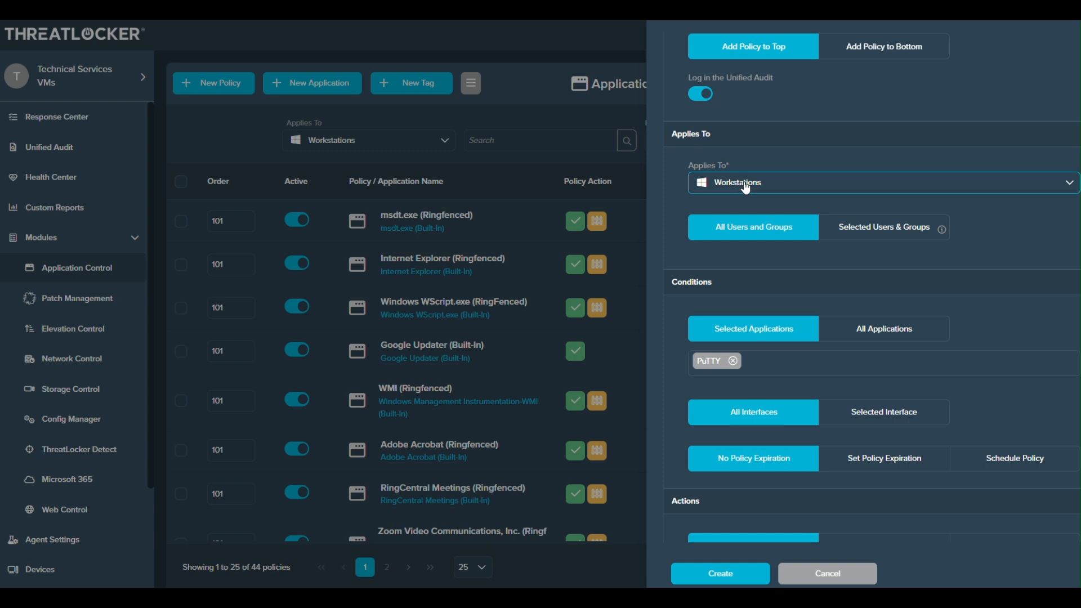
{"action": "scroll", "coordinate": [749, 247], "scroll_direction": "down", "scroll_amount": 1}
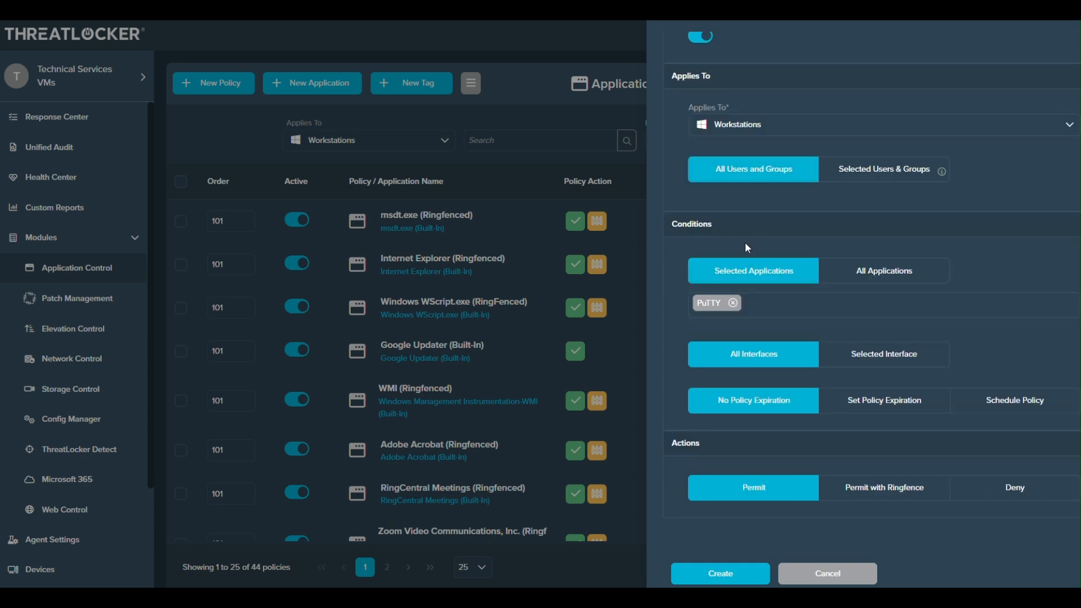
{"action": "left_click", "coordinate": [764, 300]}
{"action": "left_click", "coordinate": [899, 495]}
Step: Turn on the ringfencing restriction that stops PuTTY from interacting with other applications
{"action": "scroll", "coordinate": [881, 391], "scroll_direction": "down", "scroll_amount": 4}
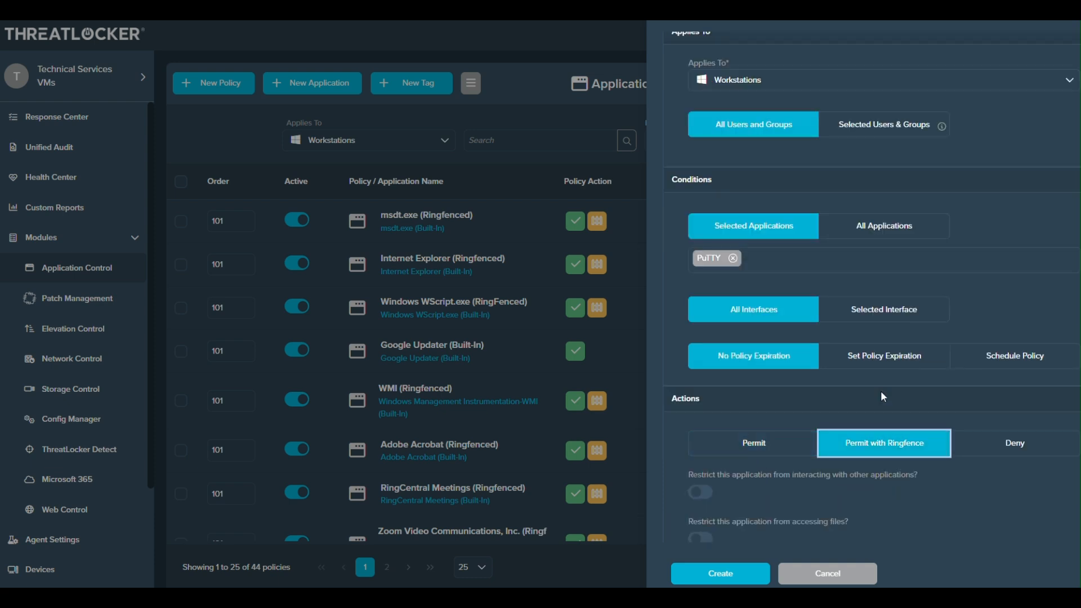
{"action": "scroll", "coordinate": [732, 313], "scroll_direction": "down", "scroll_amount": 1}
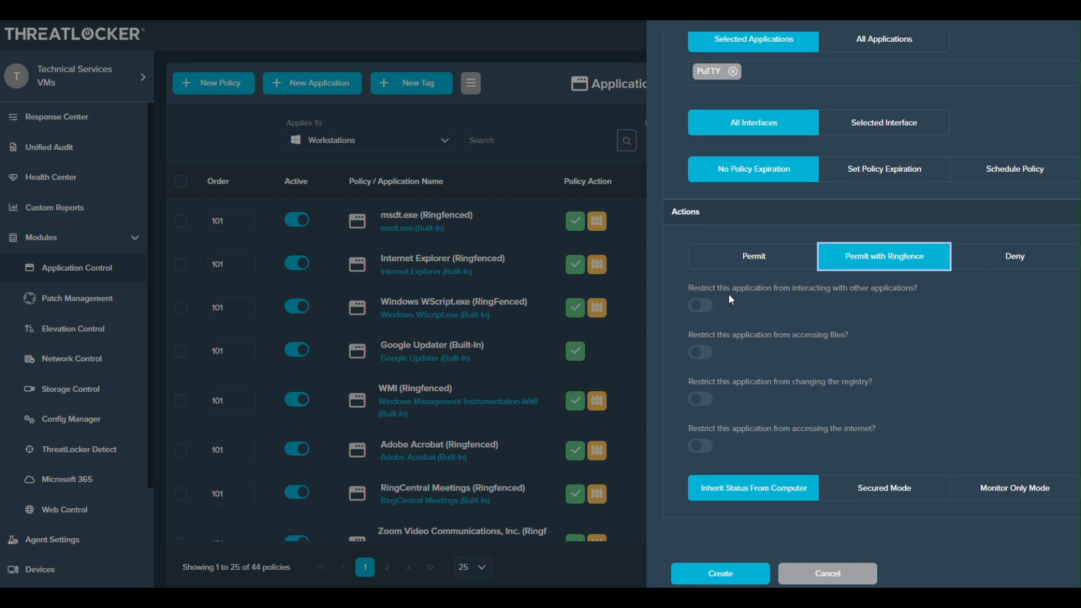
{"action": "left_click", "coordinate": [700, 305]}
{"action": "scroll", "coordinate": [857, 316], "scroll_direction": "down", "scroll_amount": 1}
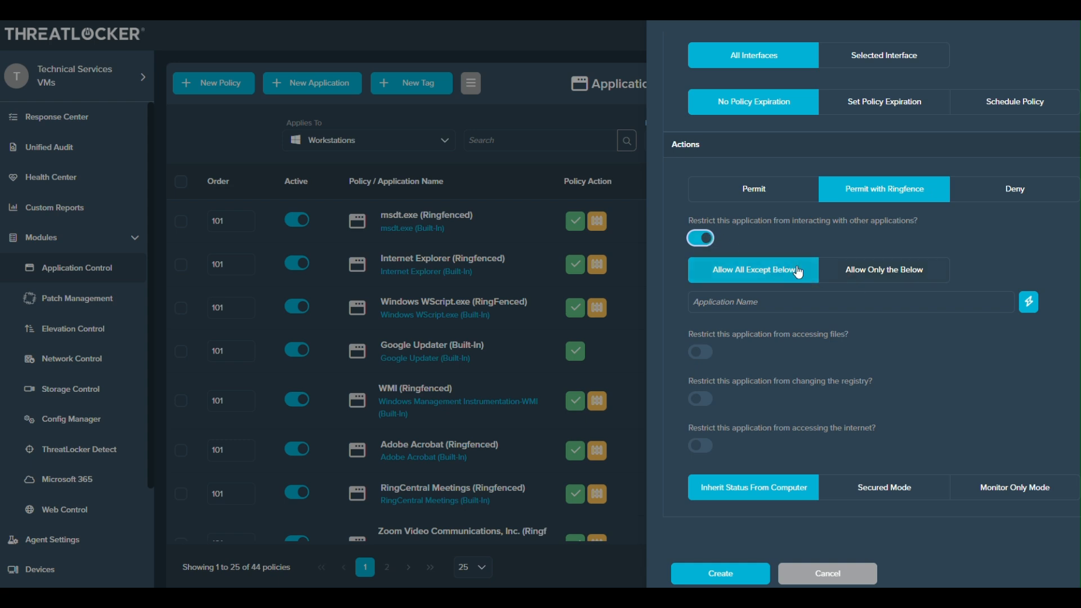
Step: Try both modes of the application interaction restriction, Allow All Except Below and Allow Only the Below, and choose Allow Only the Below
{"action": "left_click", "coordinate": [760, 311]}
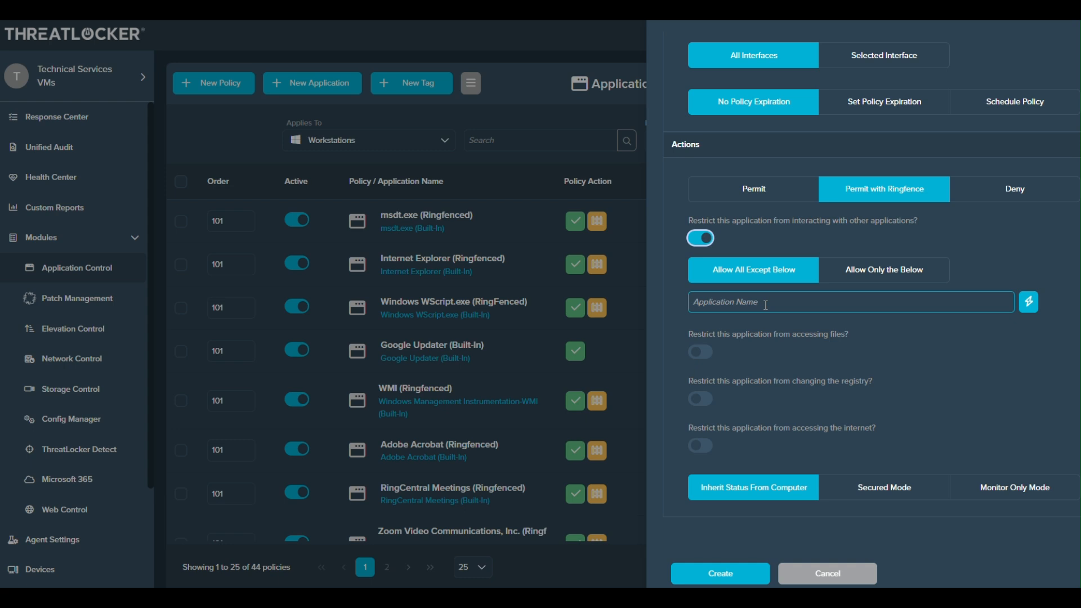
{"action": "left_click", "coordinate": [885, 277]}
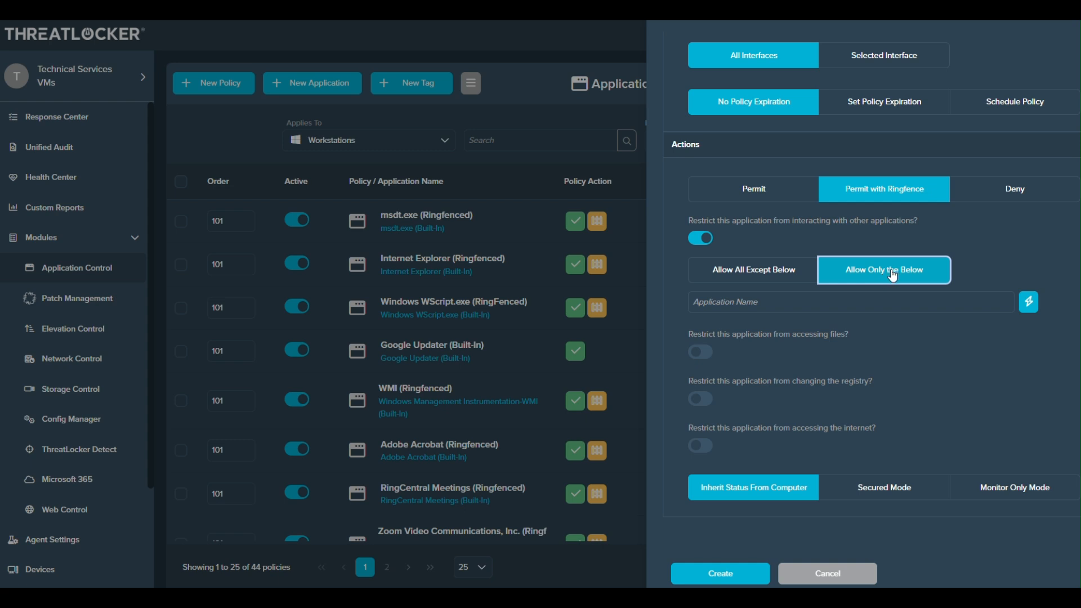
{"action": "left_click", "coordinate": [858, 303]}
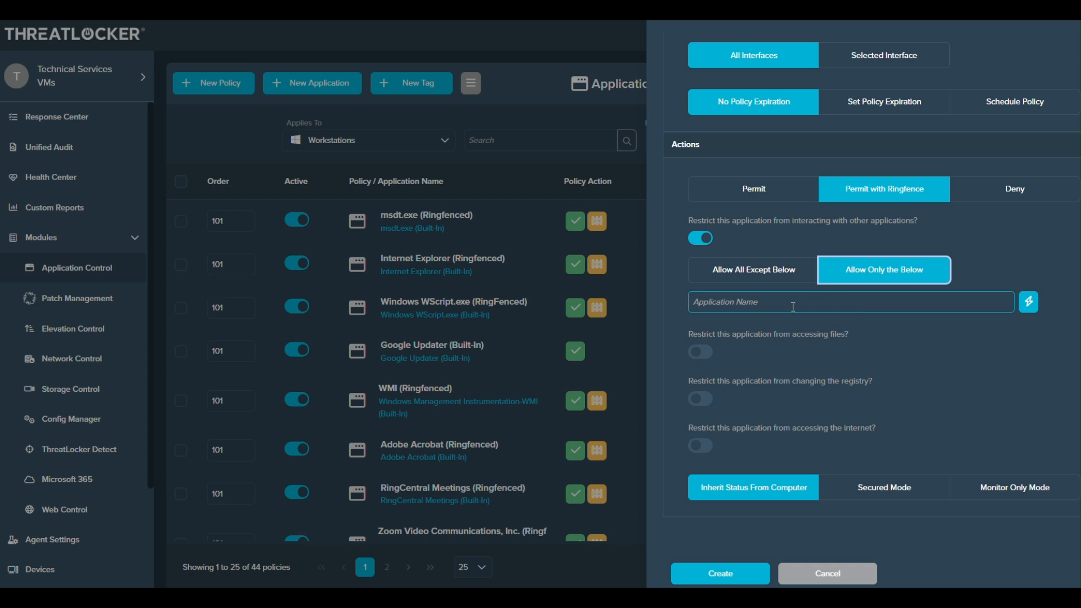
{"action": "left_click", "coordinate": [729, 270]}
{"action": "left_click", "coordinate": [758, 304]}
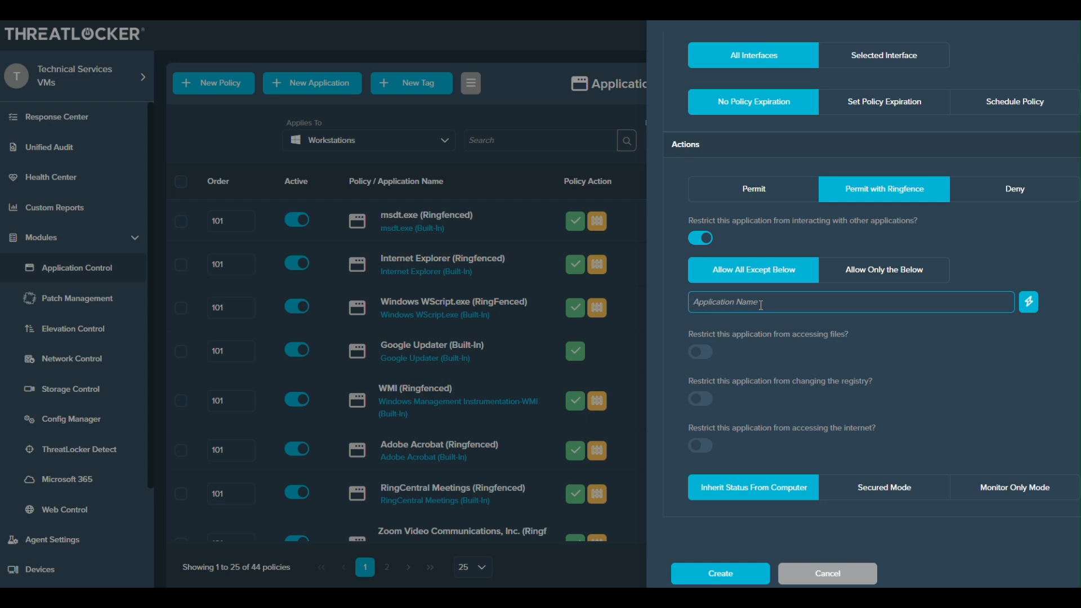
{"action": "left_click", "coordinate": [741, 272]}
{"action": "left_click", "coordinate": [753, 304]}
{"action": "left_click", "coordinate": [878, 272]}
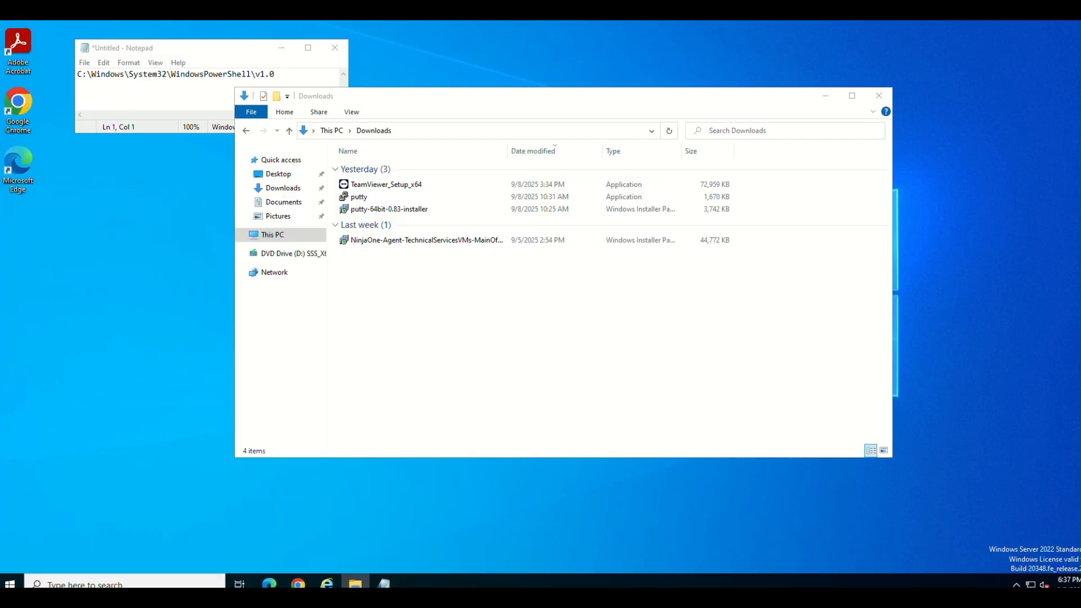
Step: Switch to File Explorer, run putty from Downloads as administrator, and open the log file selection dialog from its session logging settings
{"action": "left_click", "coordinate": [478, 334]}
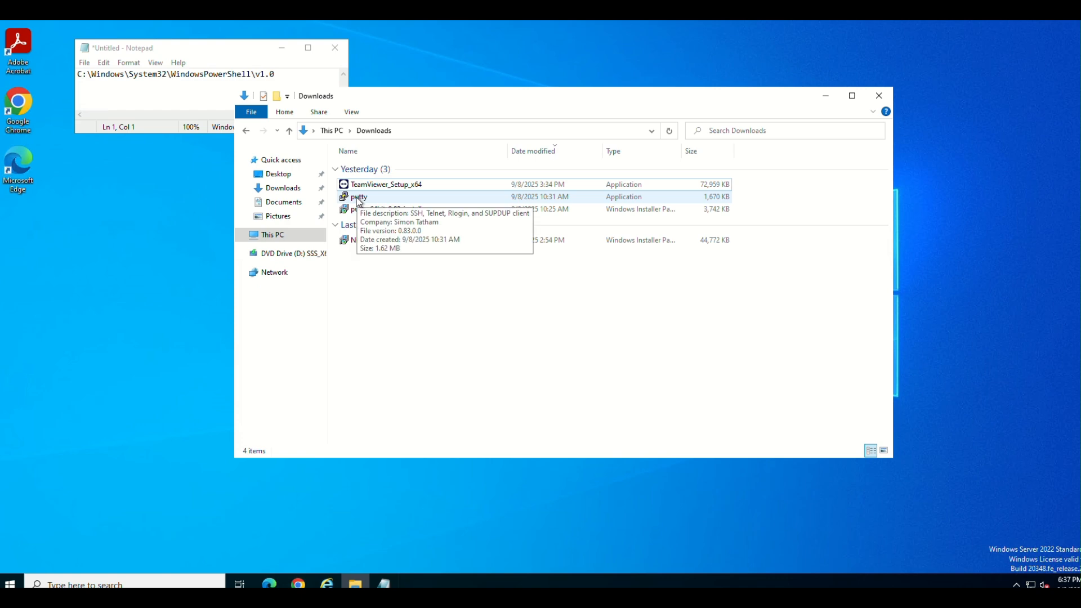
{"action": "right_click", "coordinate": [358, 199]}
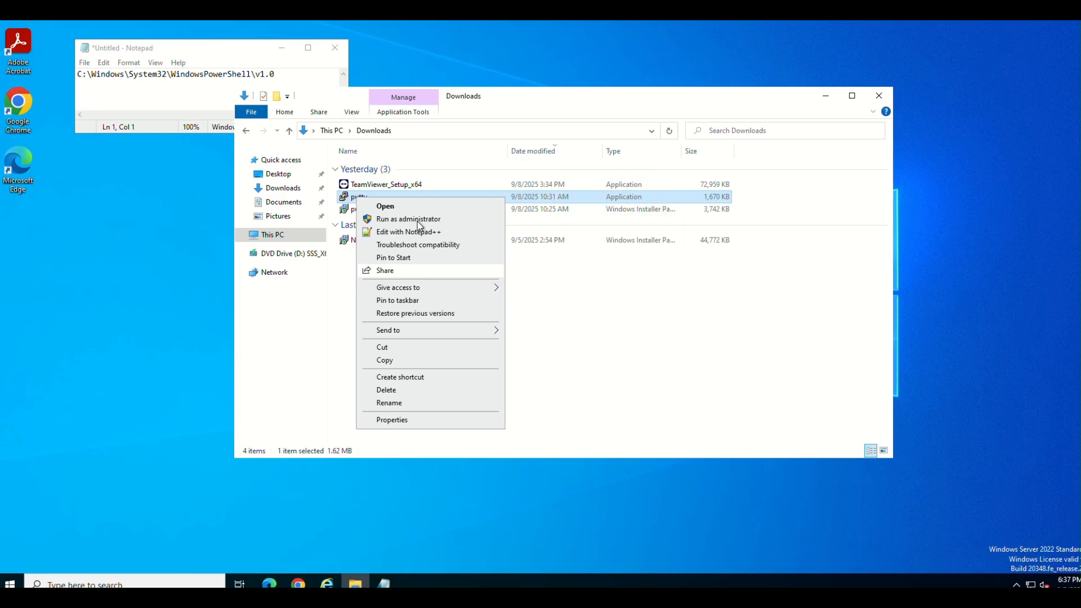
{"action": "left_click", "coordinate": [418, 220]}
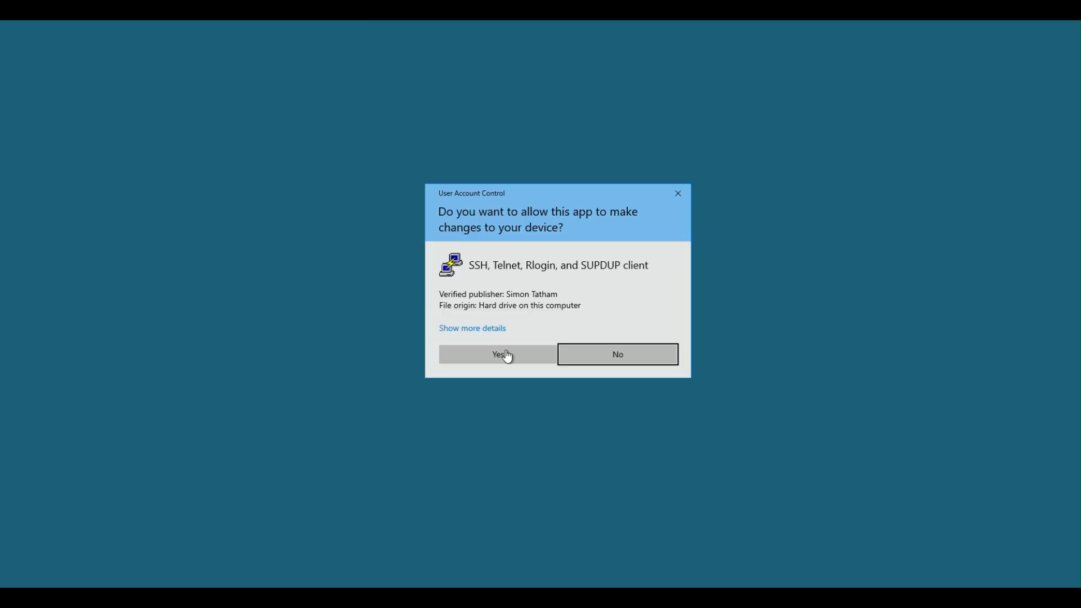
{"action": "left_click", "coordinate": [505, 355]}
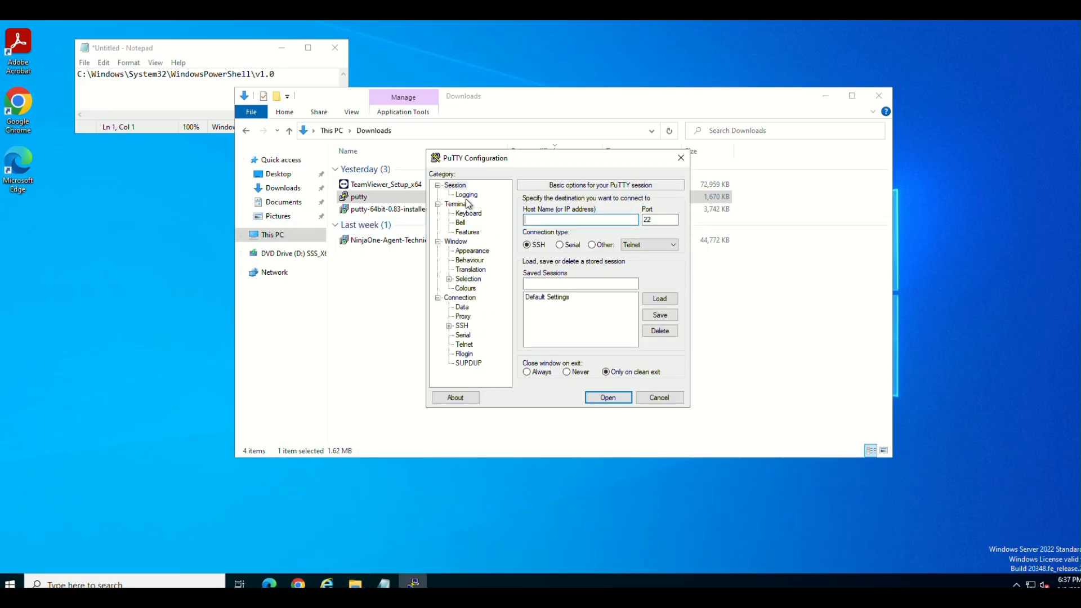
{"action": "left_click", "coordinate": [466, 196]}
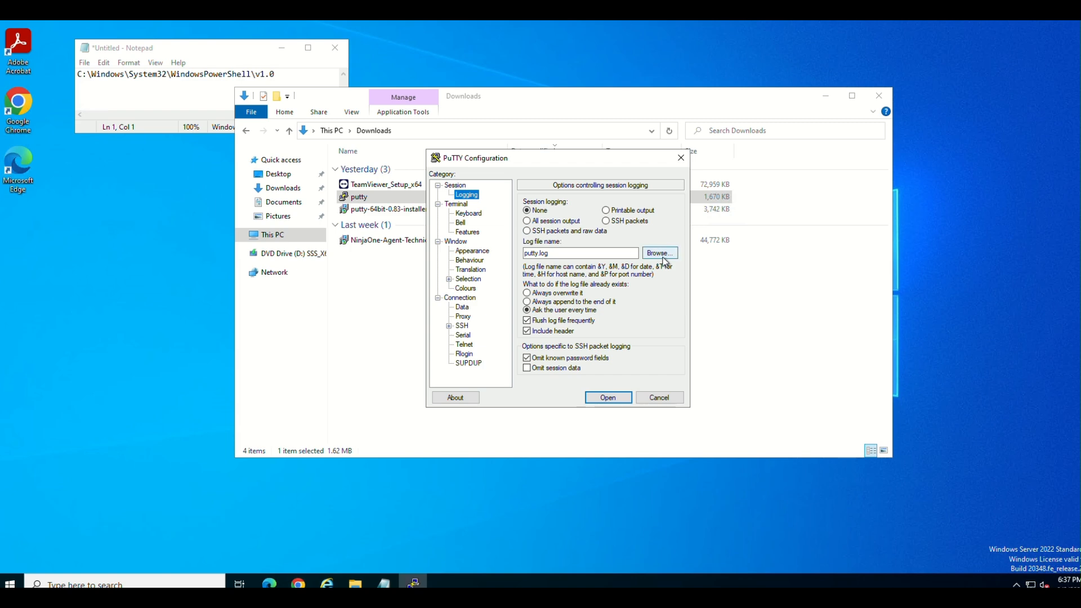
{"action": "left_click", "coordinate": [660, 253]}
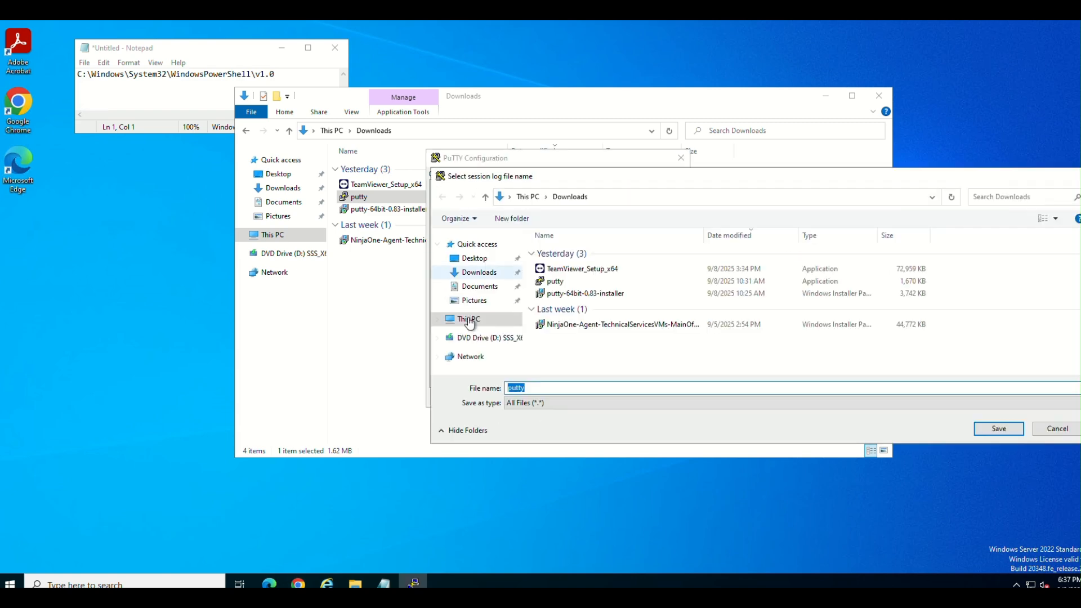
Step: Browse to C:\Windows\System32 in the session log file selection dialog
{"action": "left_click", "coordinate": [469, 319]}
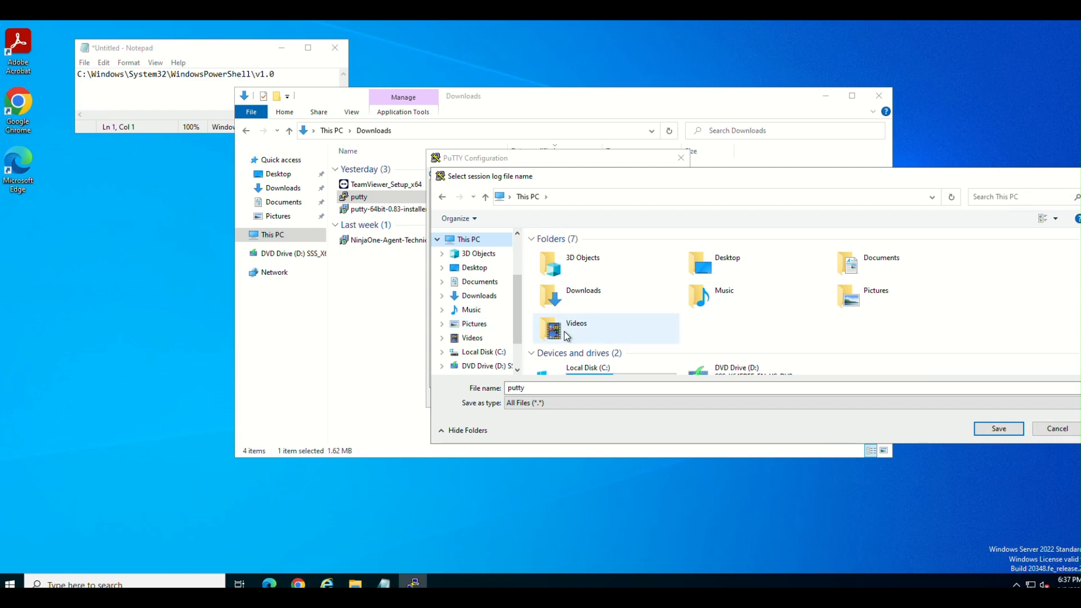
{"action": "scroll", "coordinate": [566, 336], "scroll_direction": "down", "scroll_amount": 1}
{"action": "double_click", "coordinate": [594, 350]}
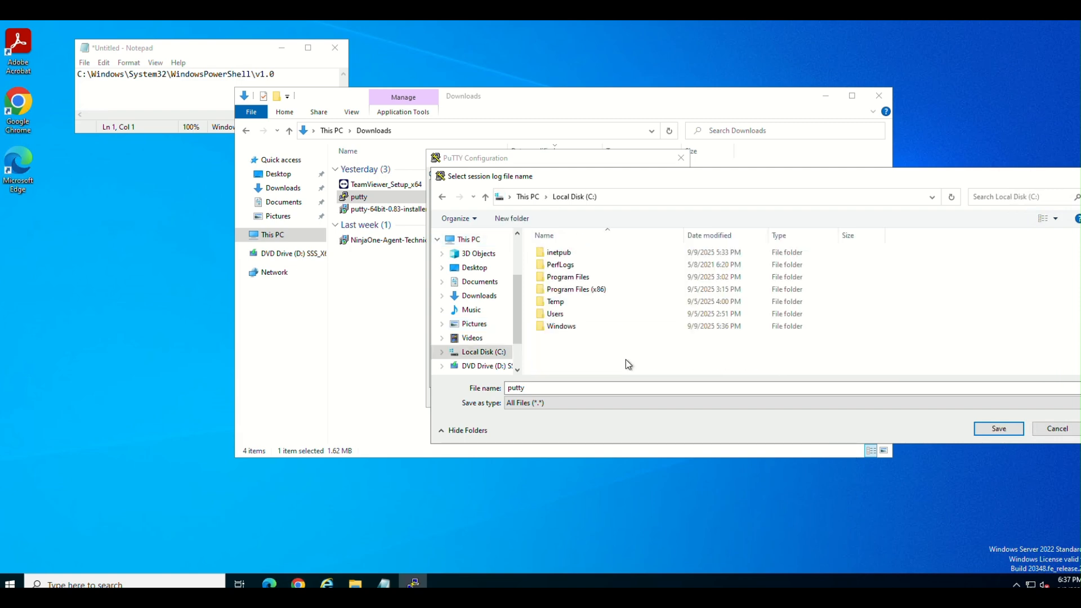
{"action": "double_click", "coordinate": [562, 328]}
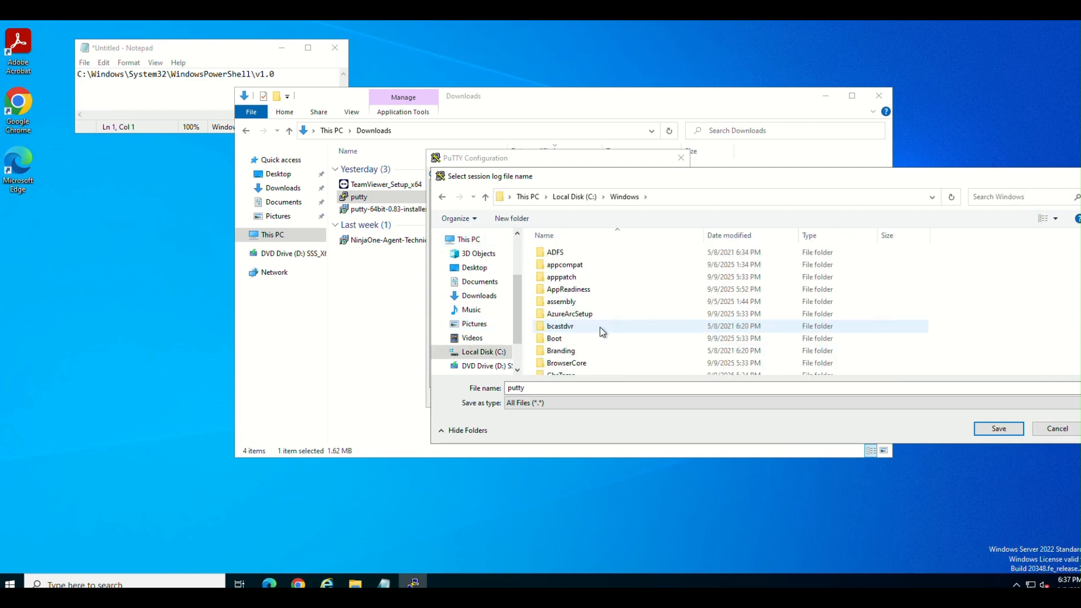
{"action": "scroll", "coordinate": [586, 318], "scroll_direction": "down", "scroll_amount": 2}
{"action": "left_click", "coordinate": [579, 344]}
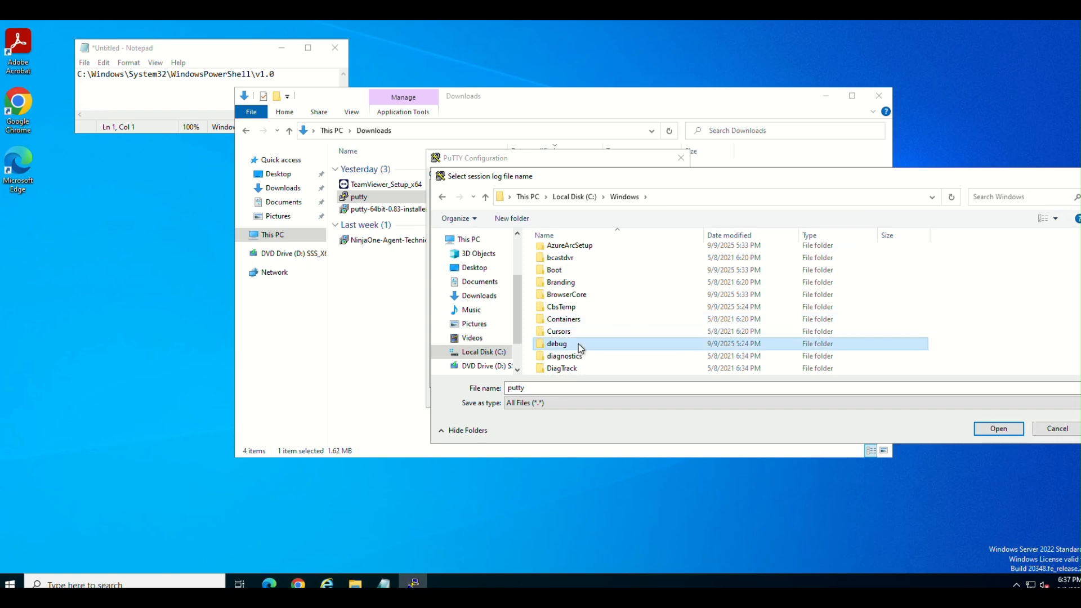
{"action": "type", "text": "sys"}
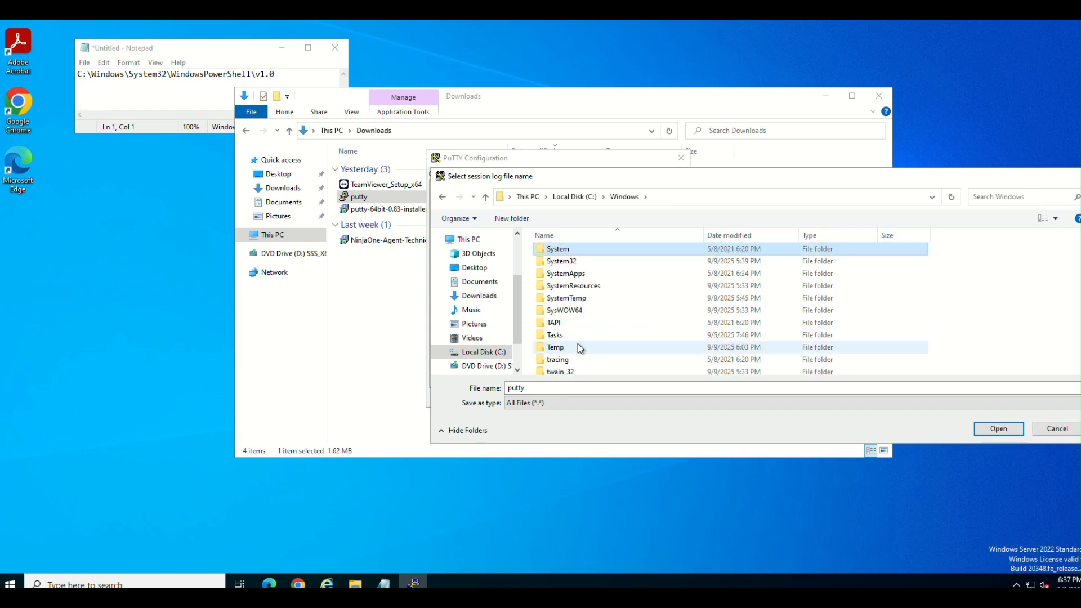
{"action": "double_click", "coordinate": [555, 261]}
Step: Open the WindowsPowerShell\v1.0 folder within System32 in the log file selection dialog
{"action": "left_click", "coordinate": [568, 307]}
{"action": "type", "text": "win"}
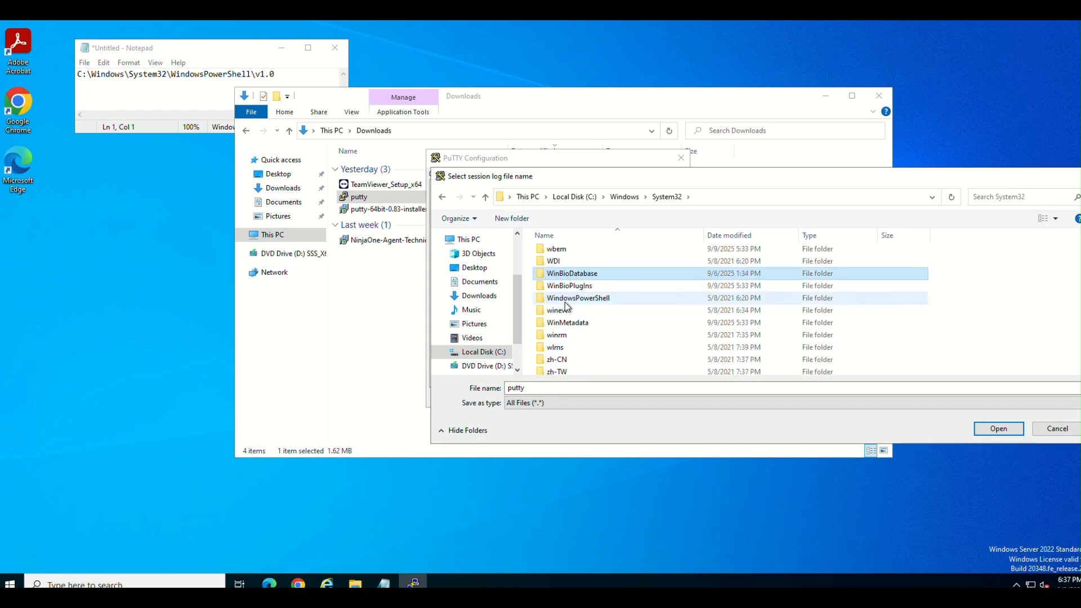
{"action": "double_click", "coordinate": [567, 299]}
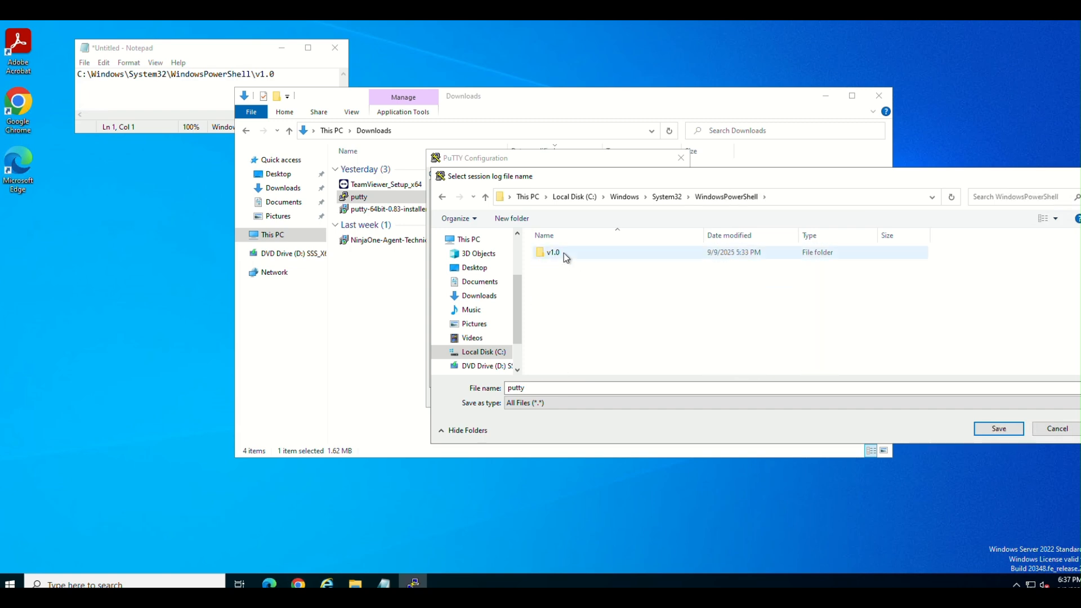
{"action": "double_click", "coordinate": [564, 255]}
Step: Try to run the powershell application in the v1.0 folder as administrator from the file dialog
{"action": "scroll", "coordinate": [570, 339], "scroll_direction": "down", "scroll_amount": 3}
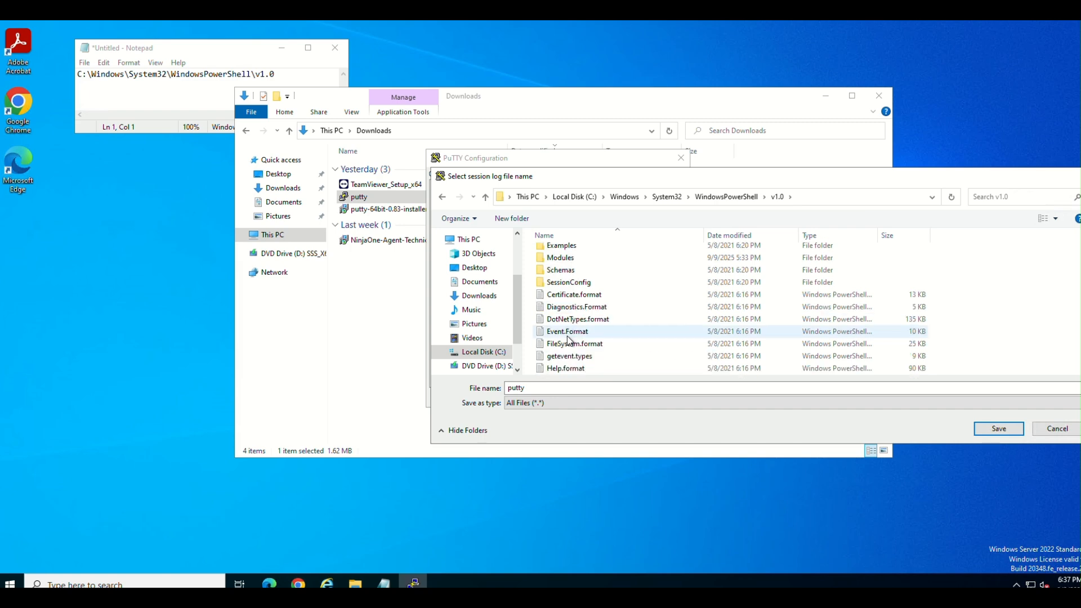
{"action": "left_click", "coordinate": [573, 321]}
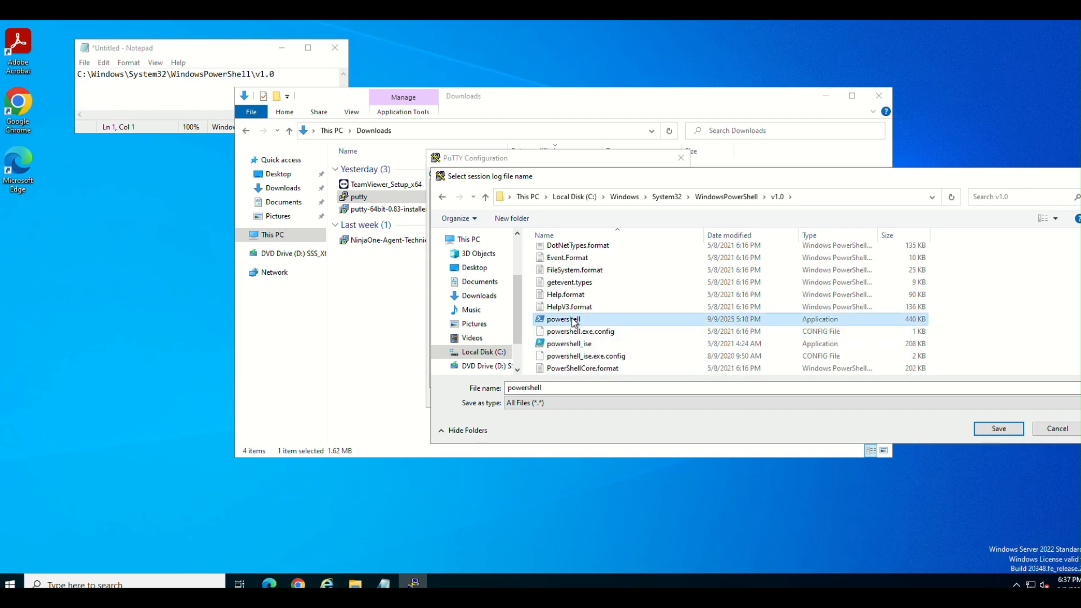
{"action": "right_click", "coordinate": [571, 318]}
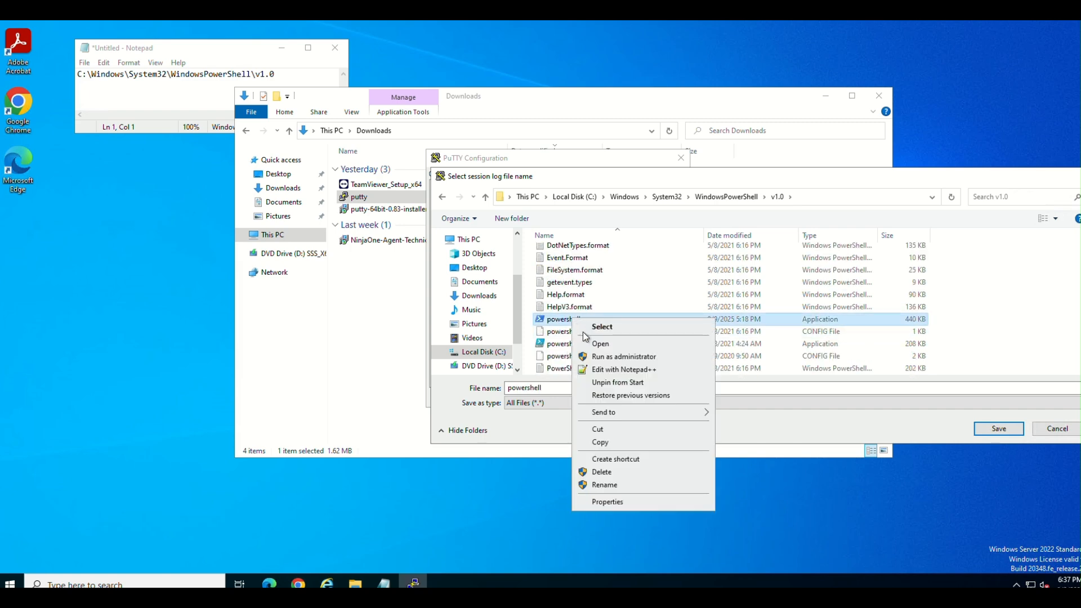
{"action": "left_click", "coordinate": [614, 358]}
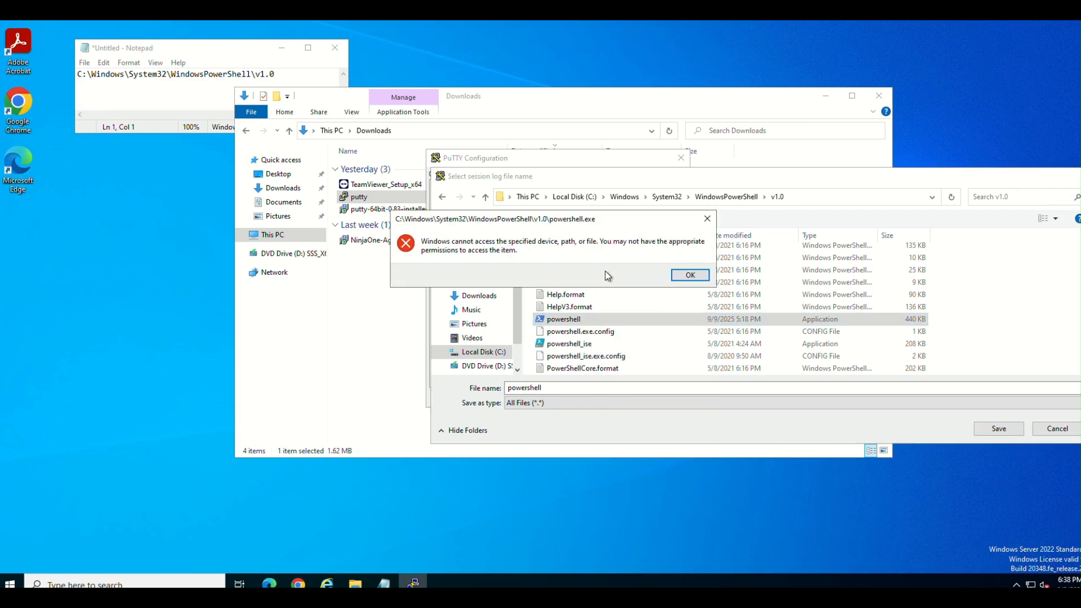